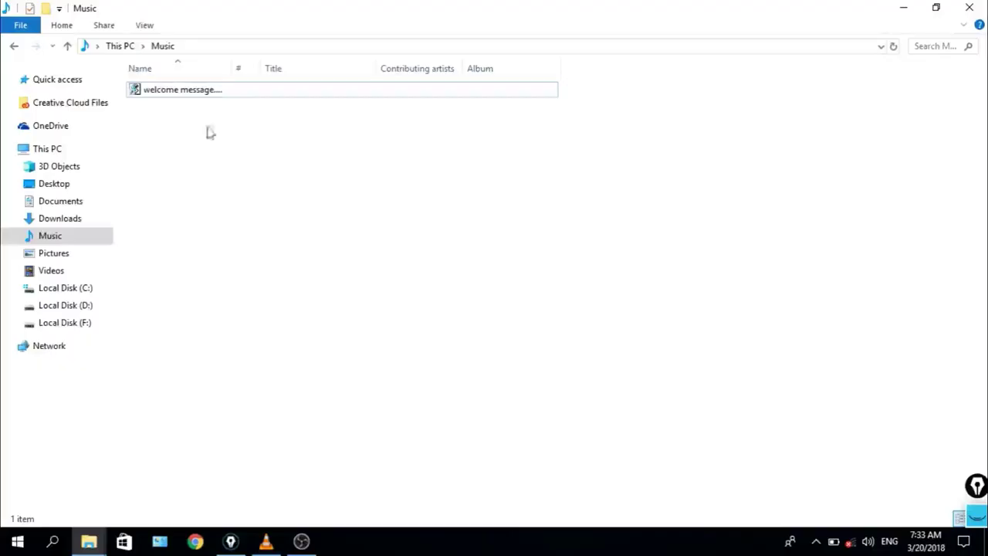
- Select the welcome message.vbs file in the Music folder
{"action": "left_click", "coordinate": [246, 96]}
{"action": "left_click", "coordinate": [323, 96]}
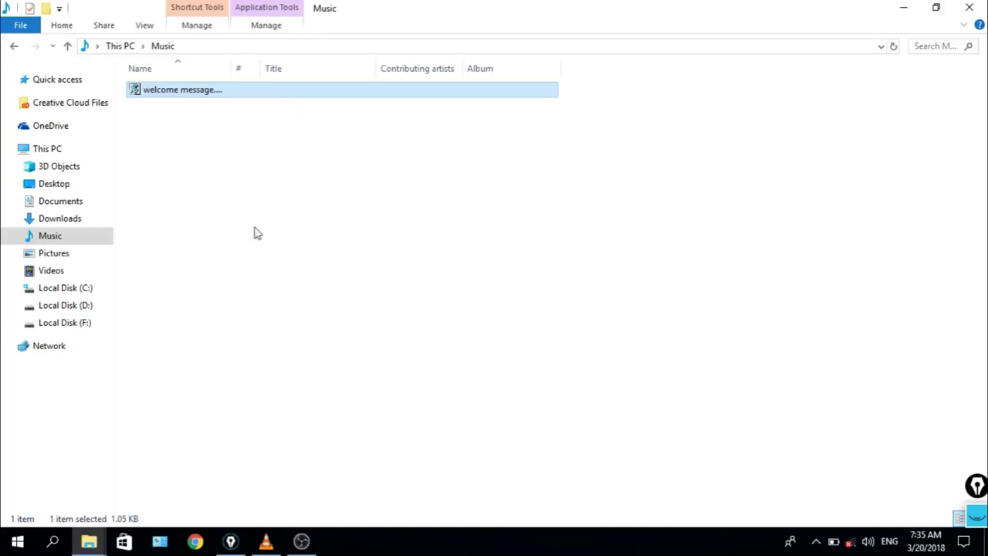
- Create a shortcut to welcome message.vbs alongside it in the Music folder
{"action": "right_click", "coordinate": [314, 92]}
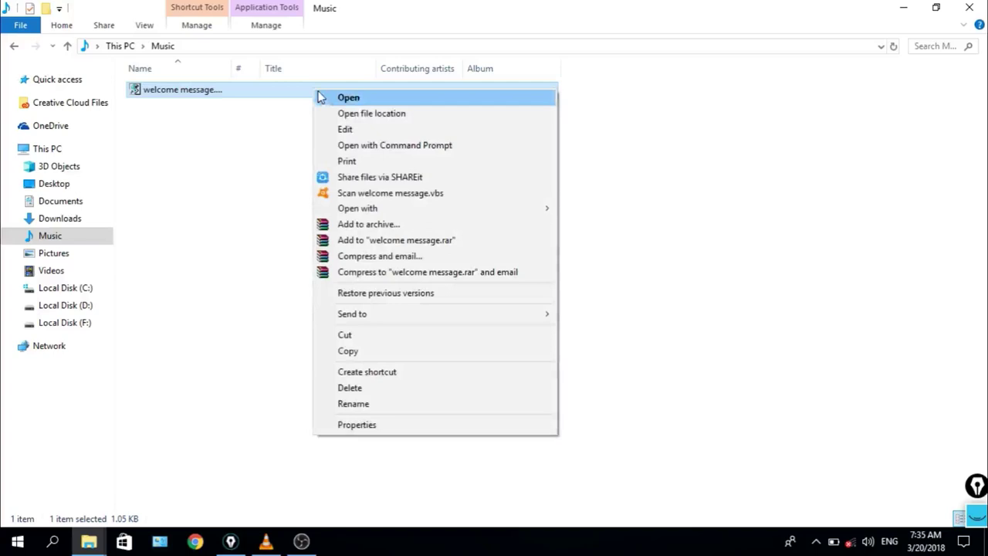
{"action": "left_click", "coordinate": [346, 374]}
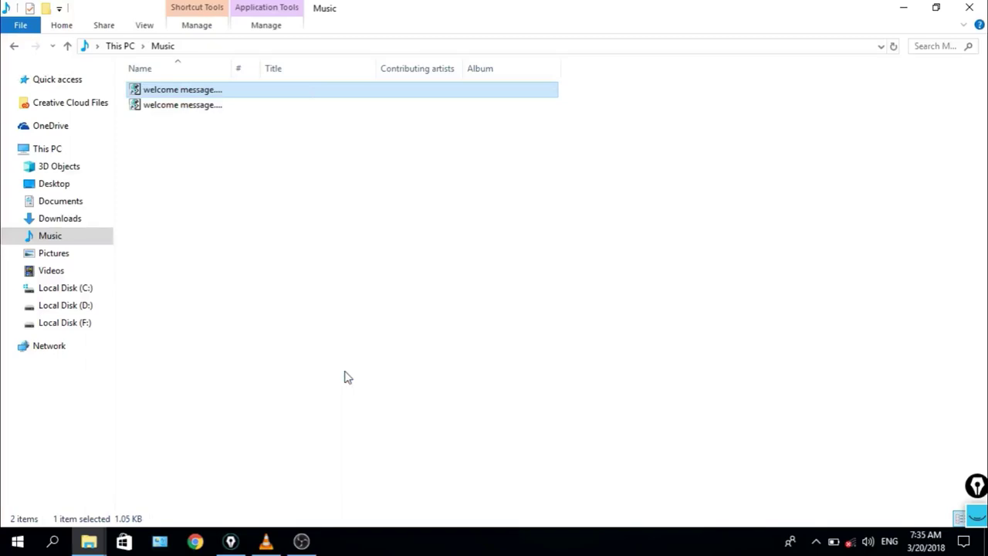
- Minimize the Music folder window and dismiss the Win+X menu to show the desktop
{"action": "left_click", "coordinate": [900, 15]}
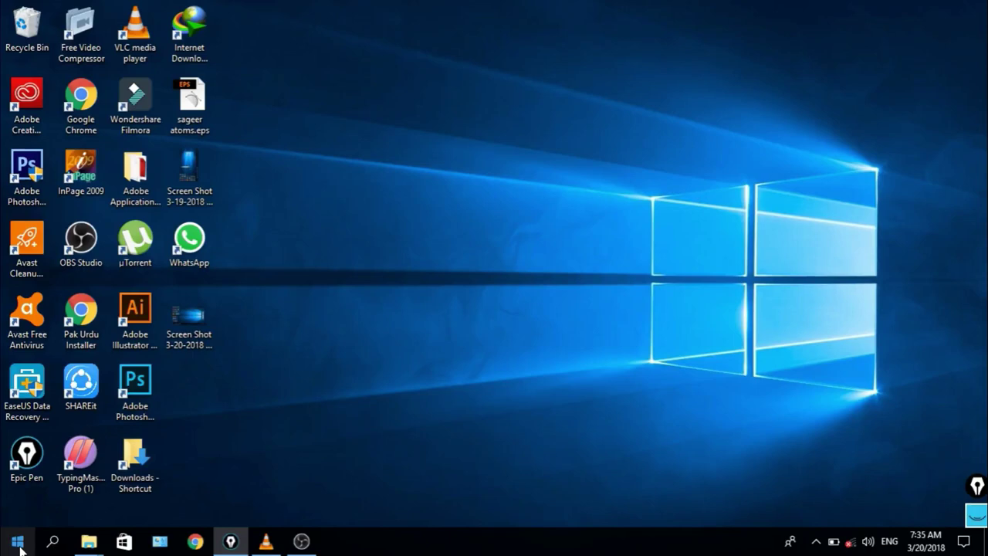
{"action": "right_click", "coordinate": [17, 543]}
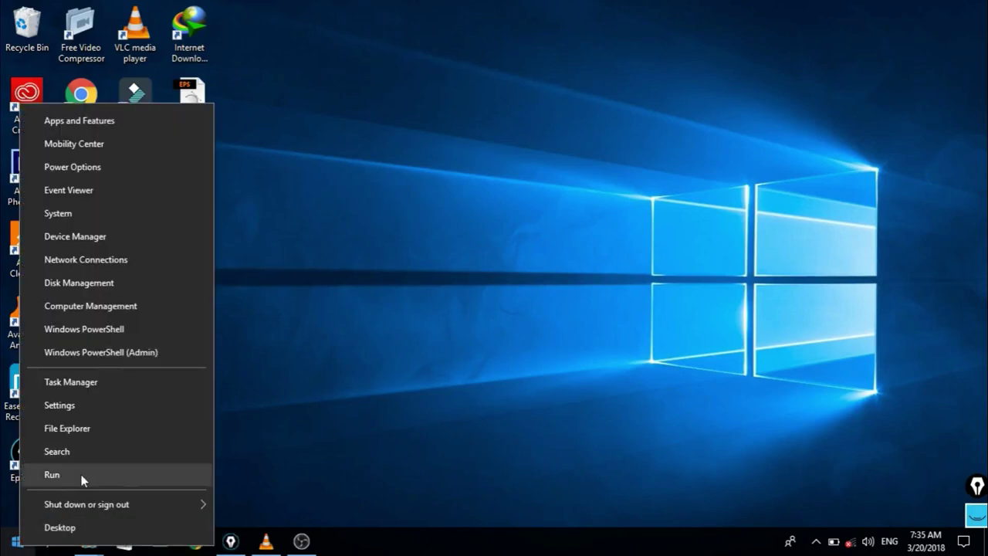
{"action": "left_click", "coordinate": [288, 448]}
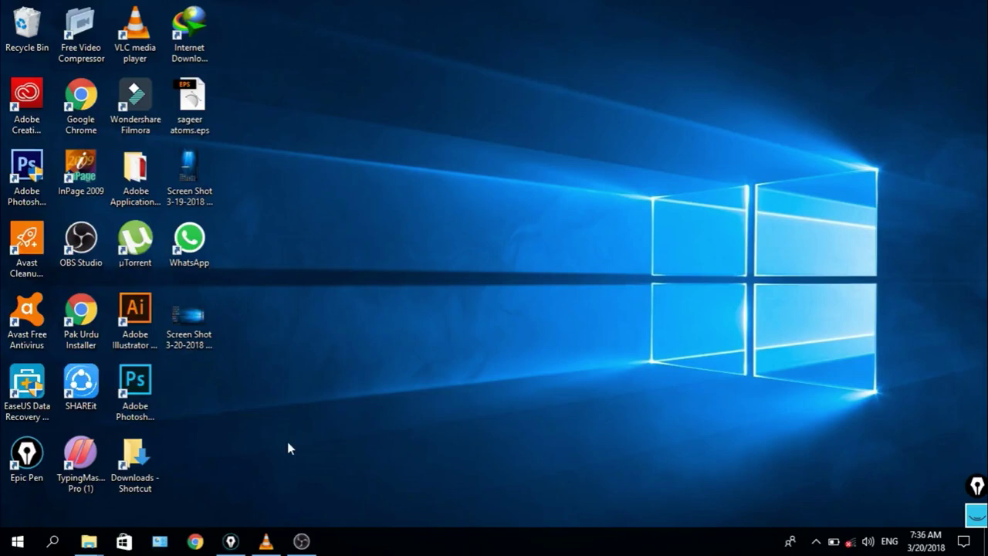
- Run 'shell:startup' from the Run box to open the Startup folder
{"action": "key", "text": "super+r"}
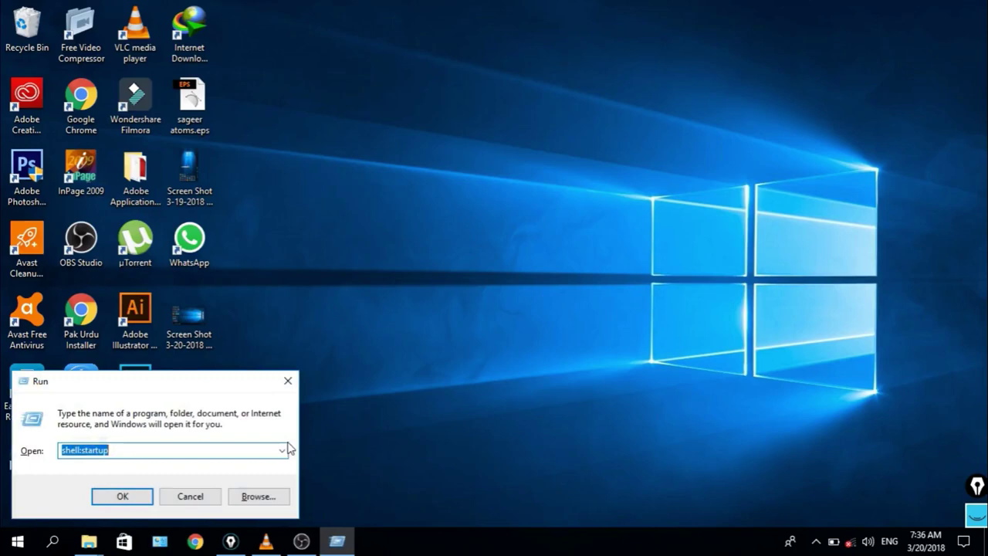
{"action": "key", "text": "BackSpace"}
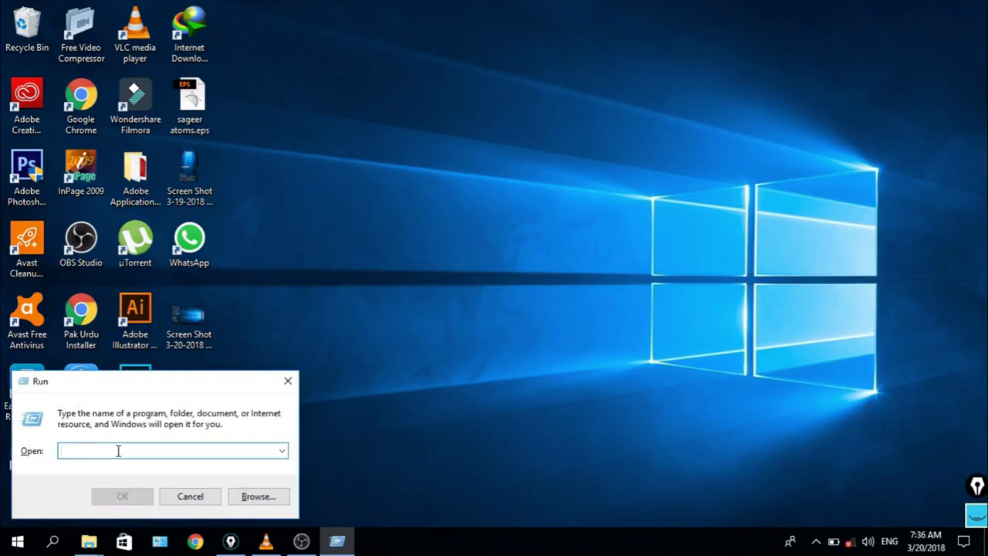
{"action": "type", "text": "she"}
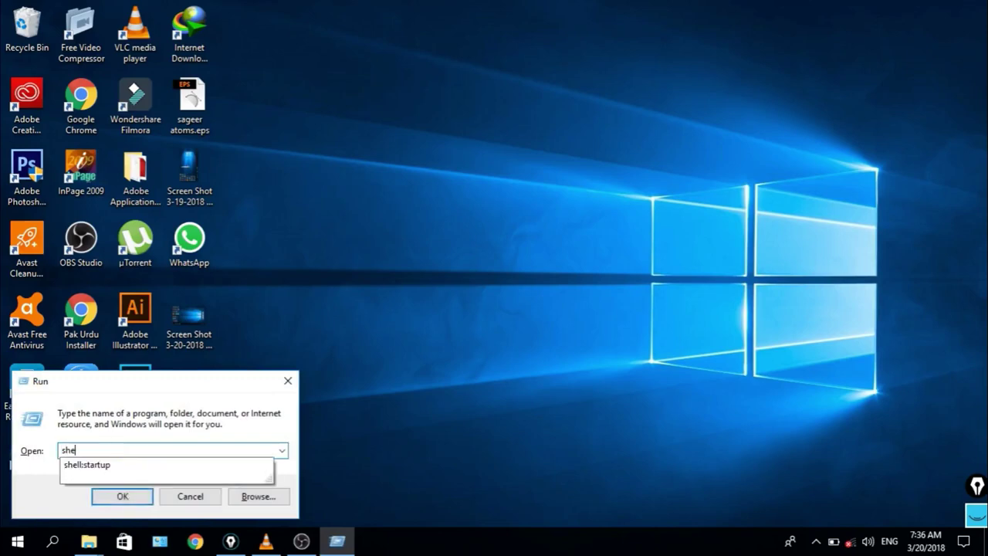
{"action": "type", "text": "ll"}
{"action": "type", "text": ":"}
{"action": "type", "text": "s"}
{"action": "type", "text": "tar"}
{"action": "type", "text": "tup"}
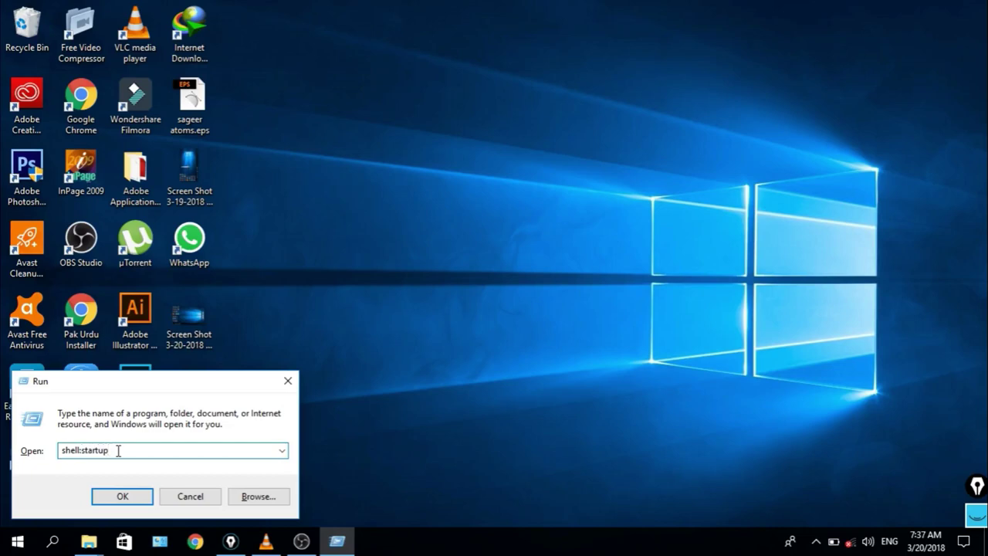
{"action": "left_click", "coordinate": [128, 498]}
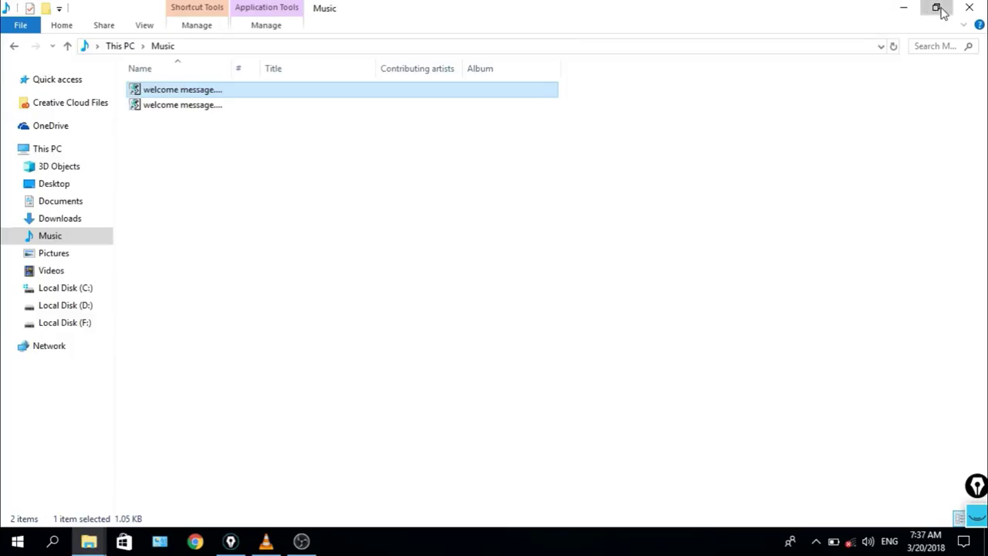
- Restore and resize the Music window, placing it beside the Startup window
{"action": "left_click", "coordinate": [939, 9]}
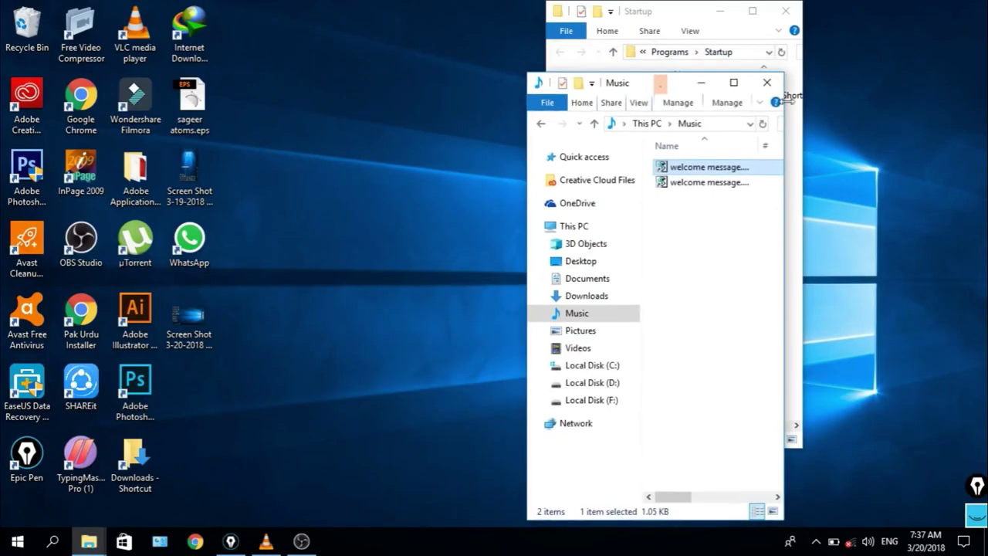
{"action": "left_click_drag", "start_coordinate": [637, 74], "coordinate": [541, 116]}
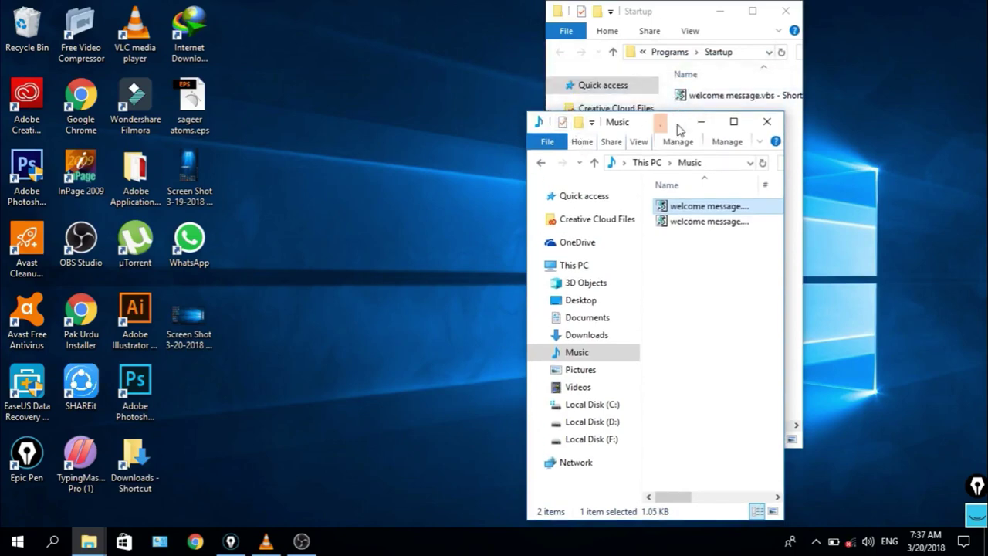
{"action": "mouse_move", "coordinate": [678, 130]}
{"action": "left_mouse_down"}
{"action": "mouse_move", "coordinate": [655, 159]}
{"action": "mouse_move", "coordinate": [367, 22]}
{"action": "left_mouse_up"}
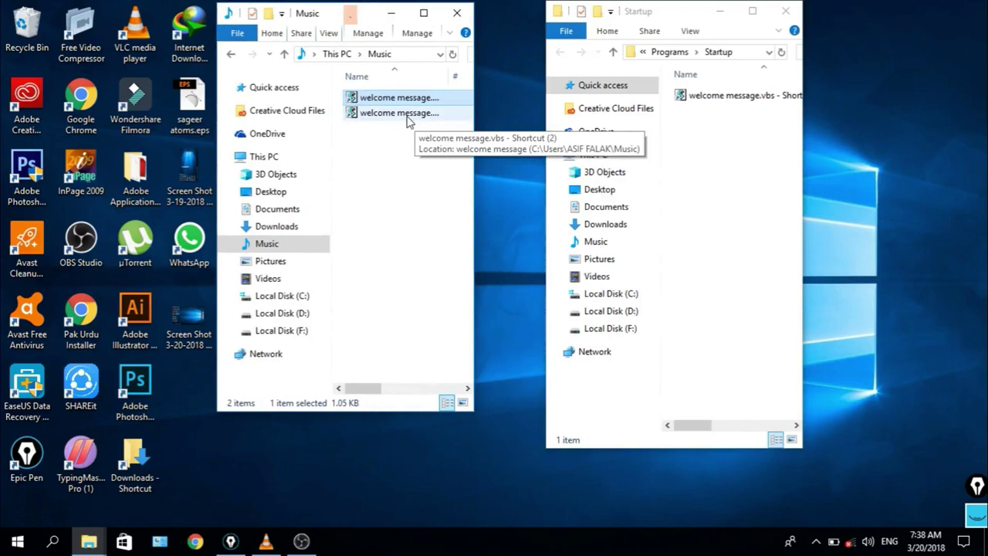
- Drag the new shortcut from Music into Startup, replacing the existing same-named file
{"action": "mouse_move", "coordinate": [407, 114]}
{"action": "left_mouse_down"}
{"action": "mouse_move", "coordinate": [555, 194]}
{"action": "mouse_move", "coordinate": [698, 229]}
{"action": "left_mouse_up"}
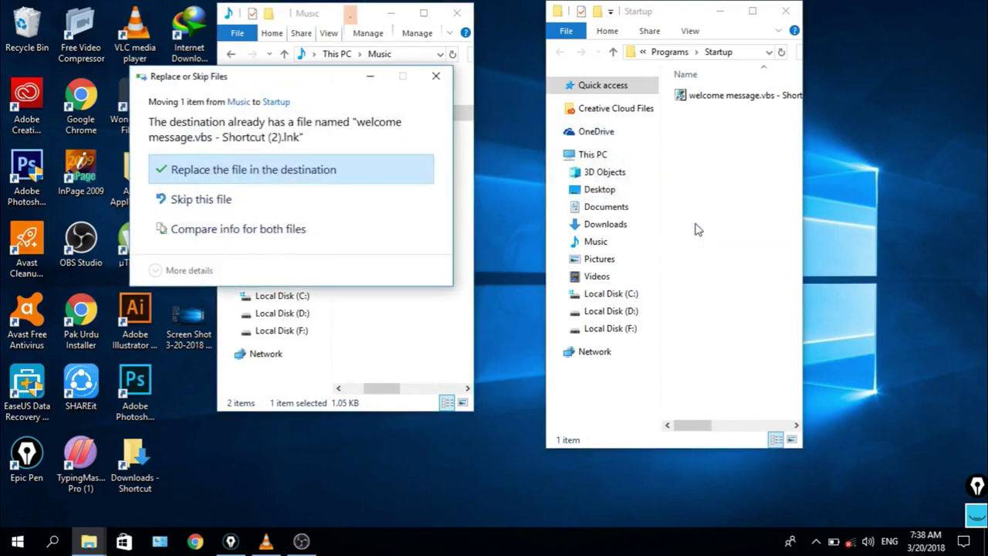
{"action": "left_click", "coordinate": [293, 169]}
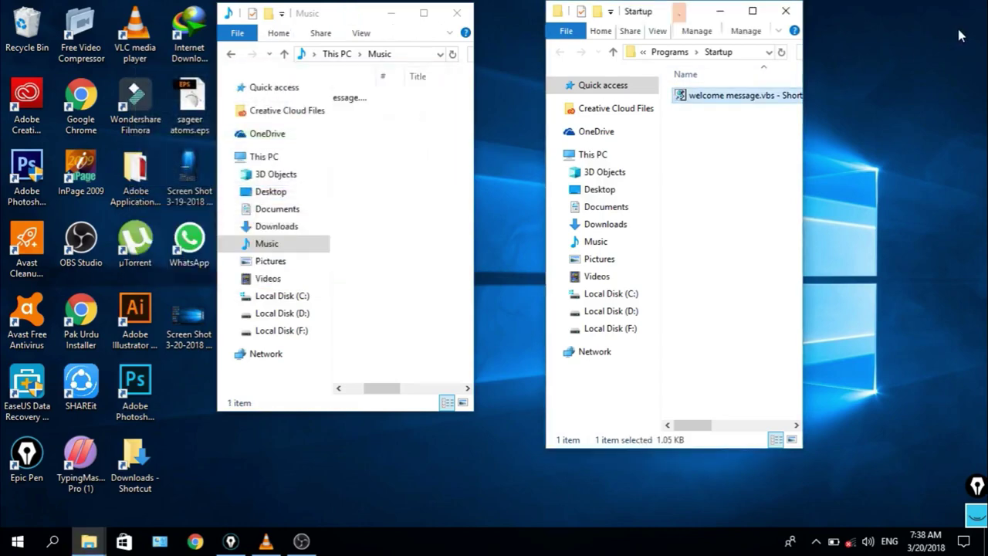